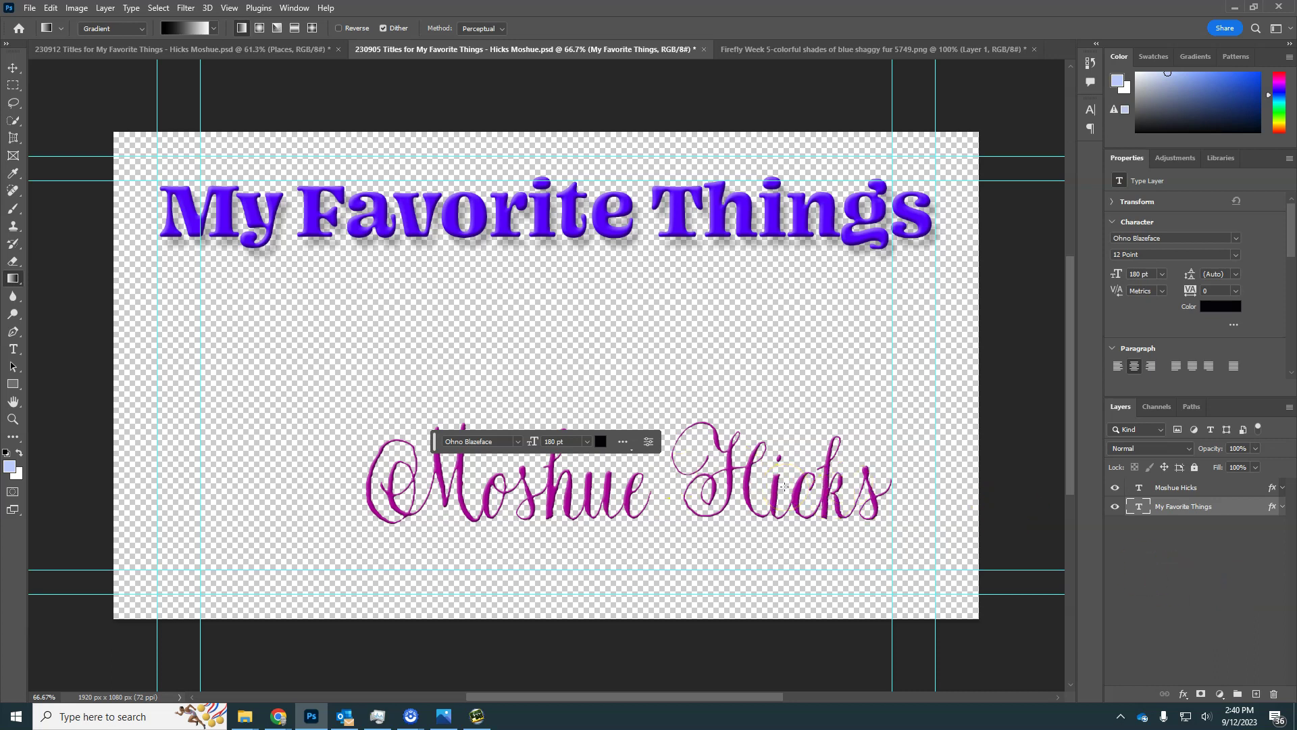
Create a black-to-white linear gradient fill running diagonally from the upper left to the lower right of the canvas using the Gradient mode.
click(517, 623)
click(131, 30)
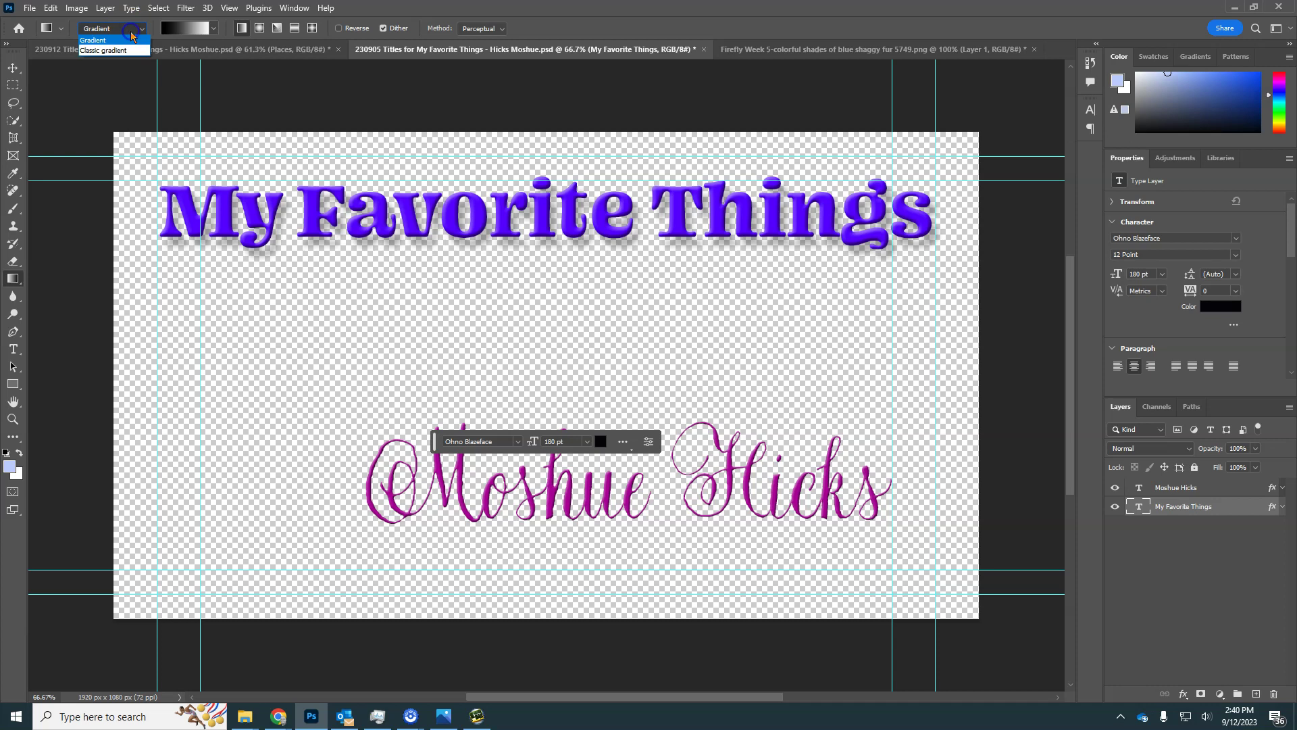
click(128, 45)
click(126, 41)
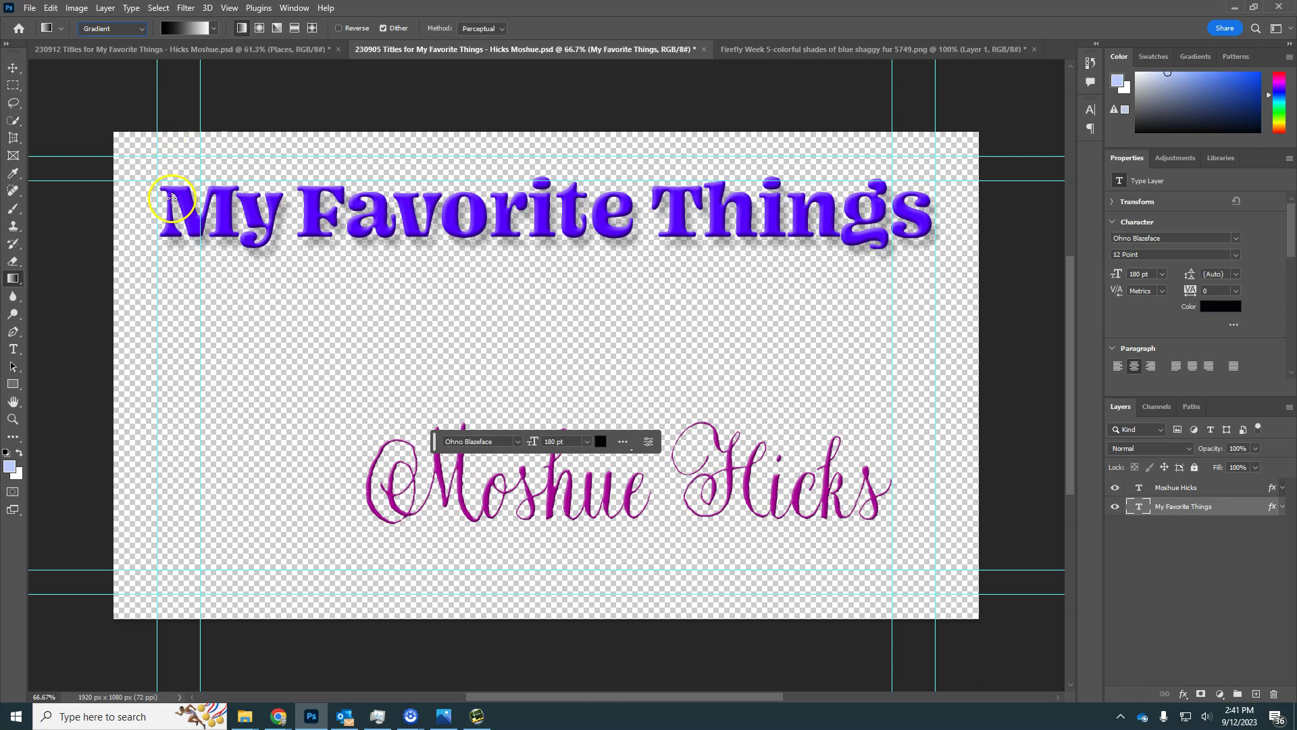
drag(207, 245, 826, 518)
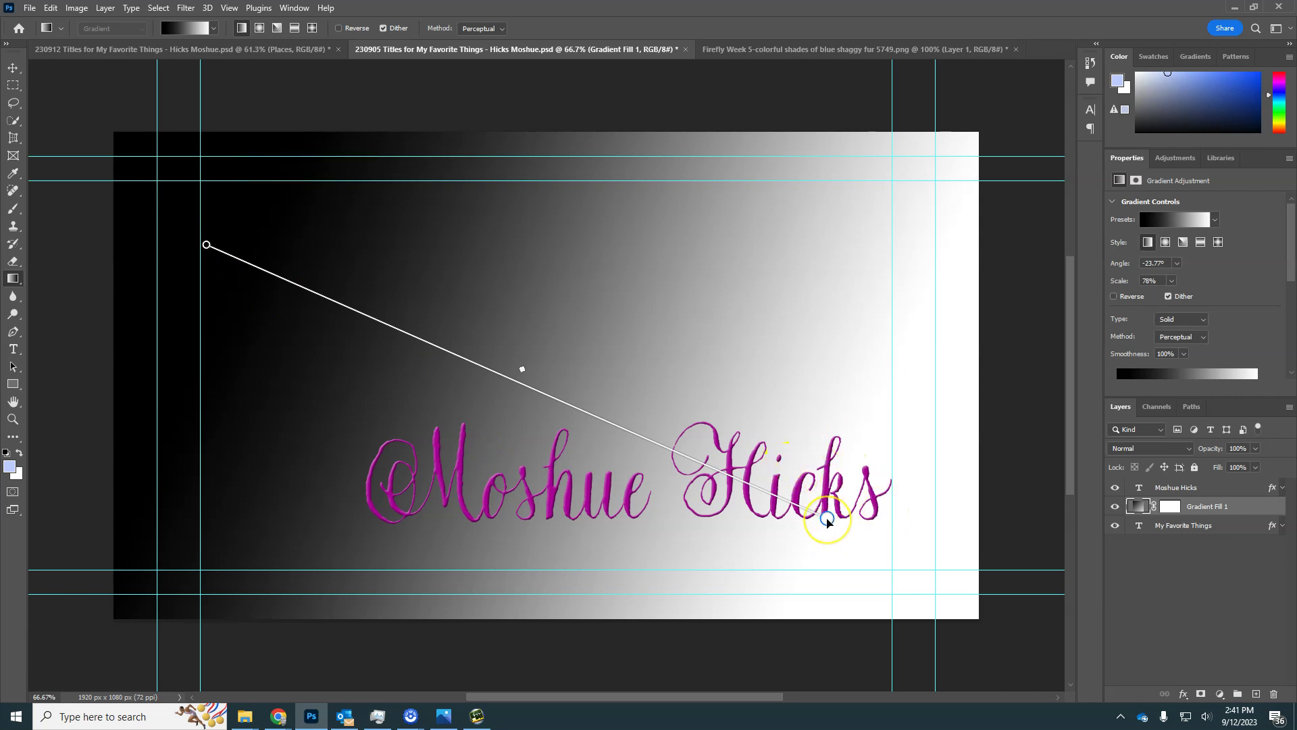
Adjust the gradient's end points to about a -22° angle and 79% scale, and shift its midpoint slightly toward the white end.
drag(827, 519, 885, 512)
drag(204, 242, 260, 253)
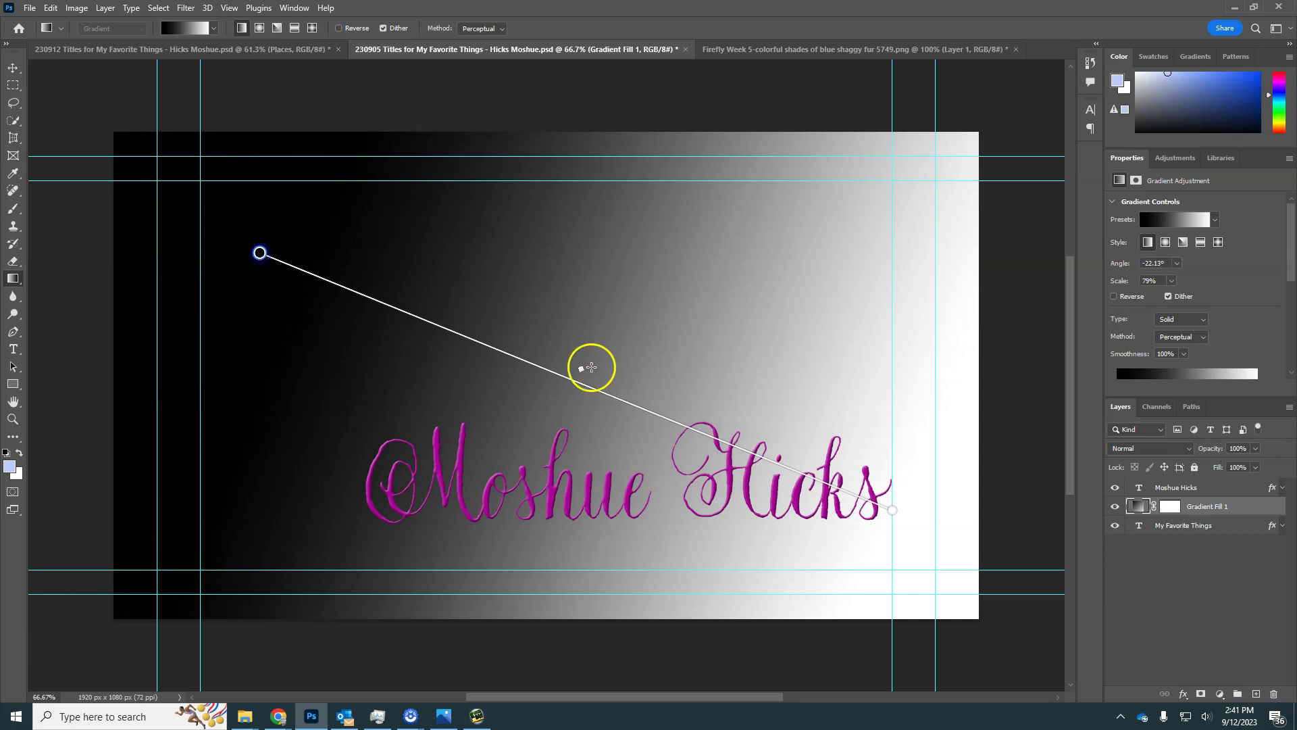
drag(580, 372, 586, 411)
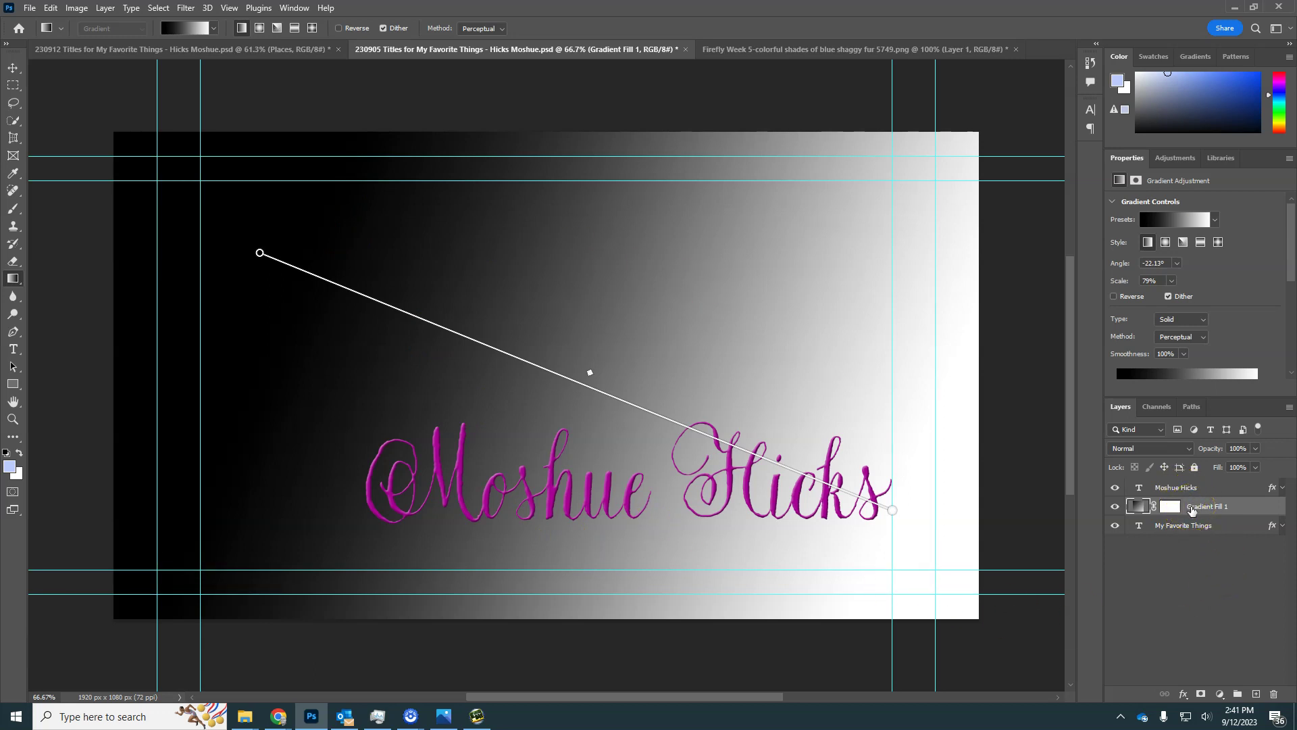
Move the gradient fill layer beneath both text layers and apply the mint-blue-cyan preset from the Blues group.
drag(1192, 509, 1191, 537)
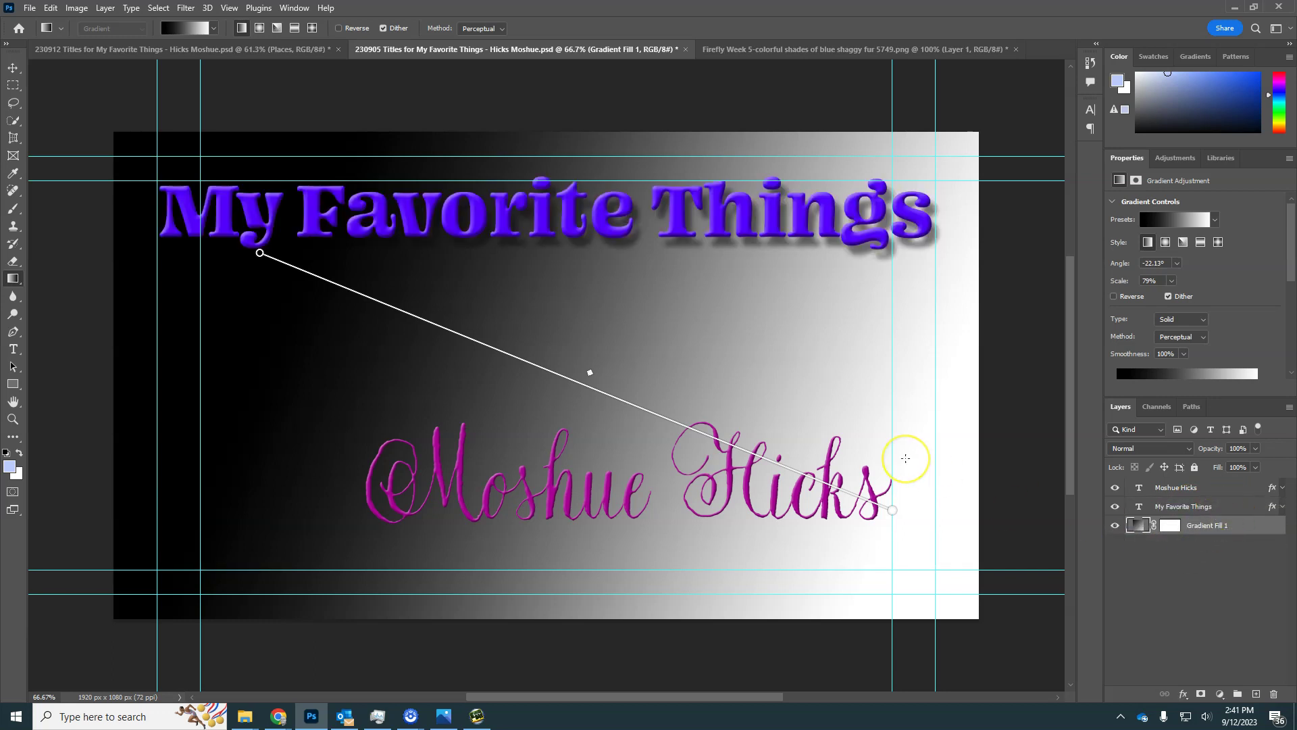
click(215, 30)
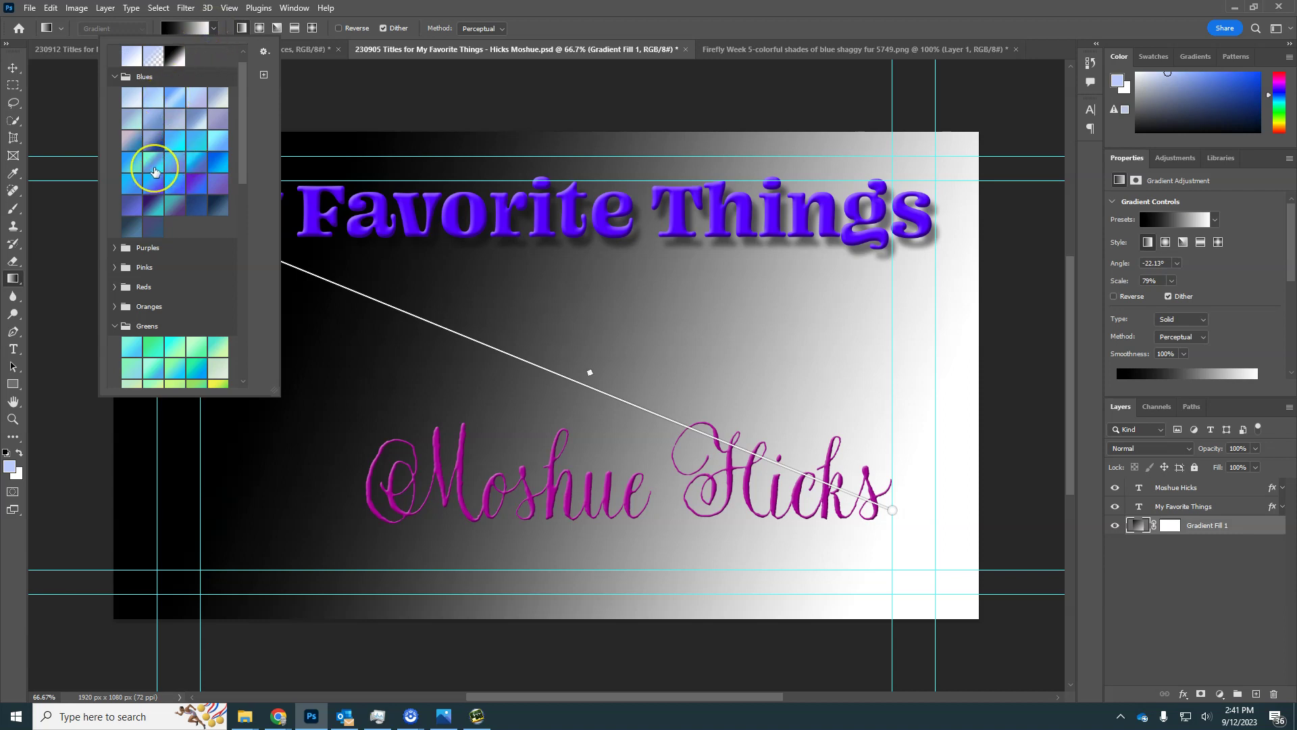
click(154, 171)
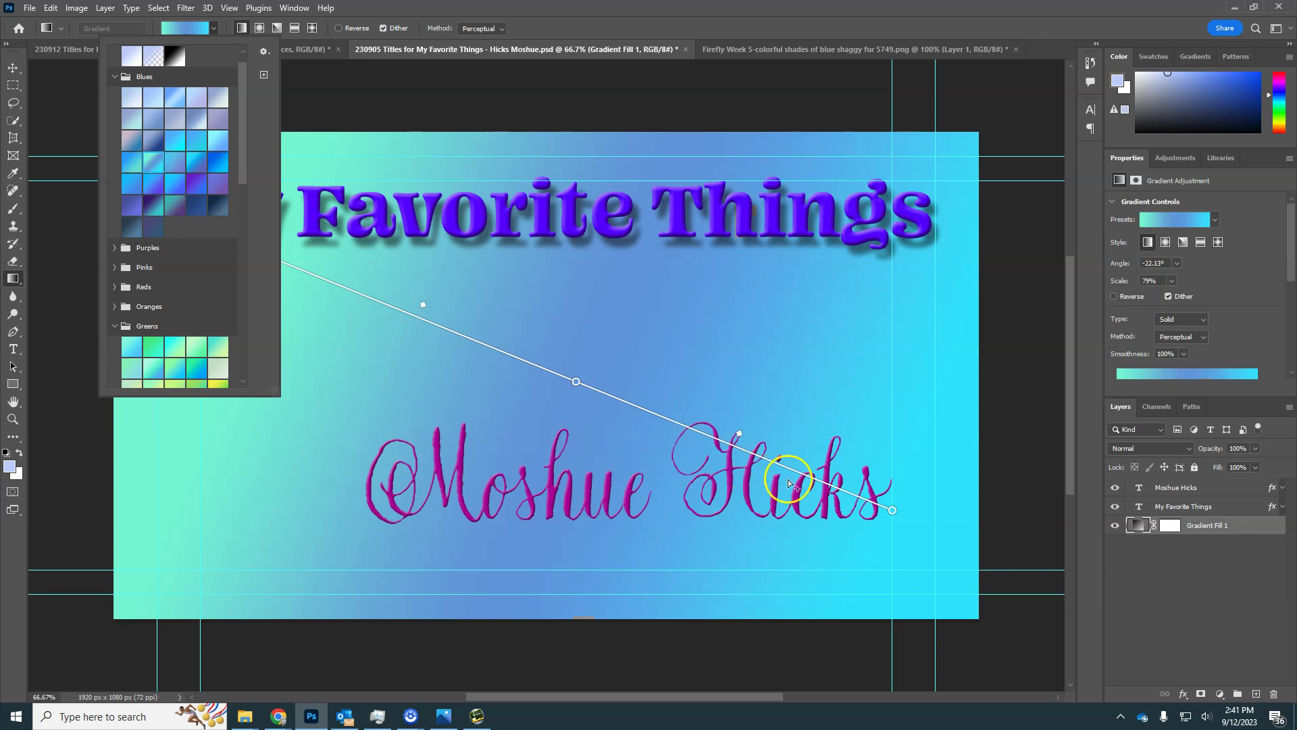
Recolour the gradient's middle colour stop to green #60dba0.
double_click(577, 383)
drag(655, 232, 655, 263)
click(397, 489)
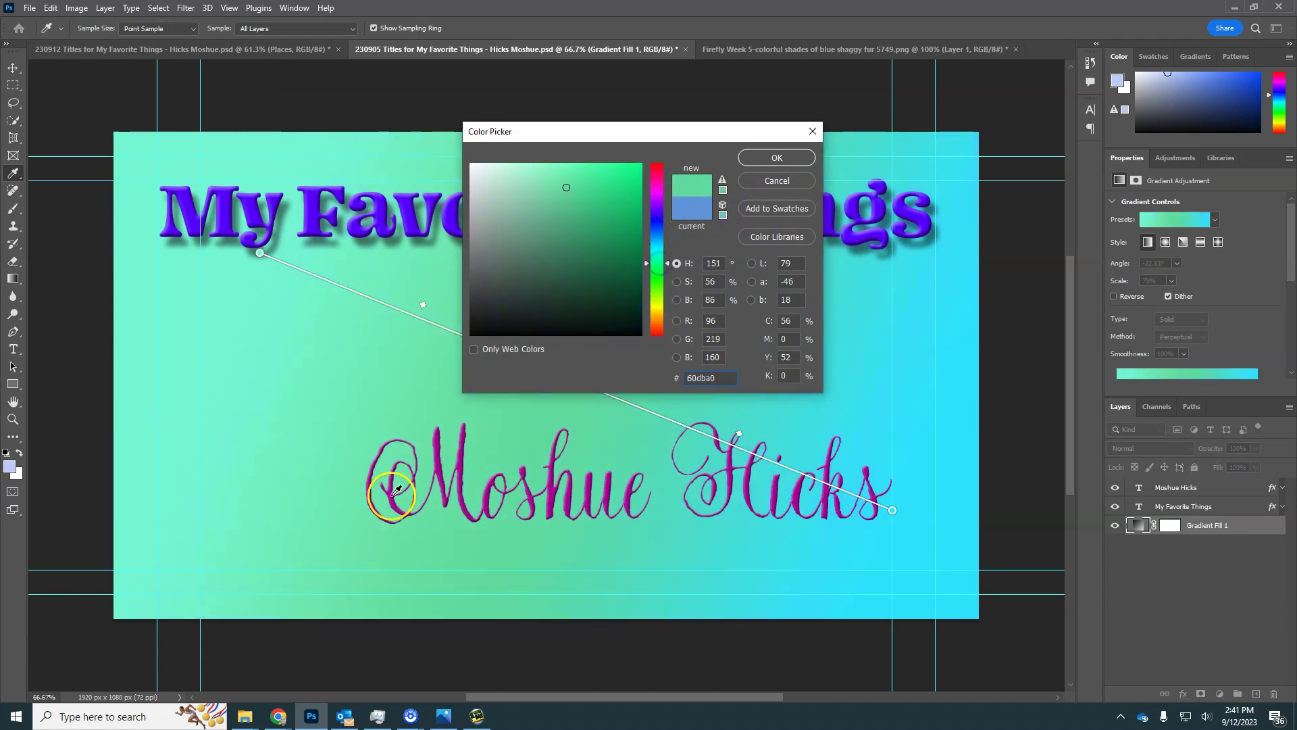
click(761, 162)
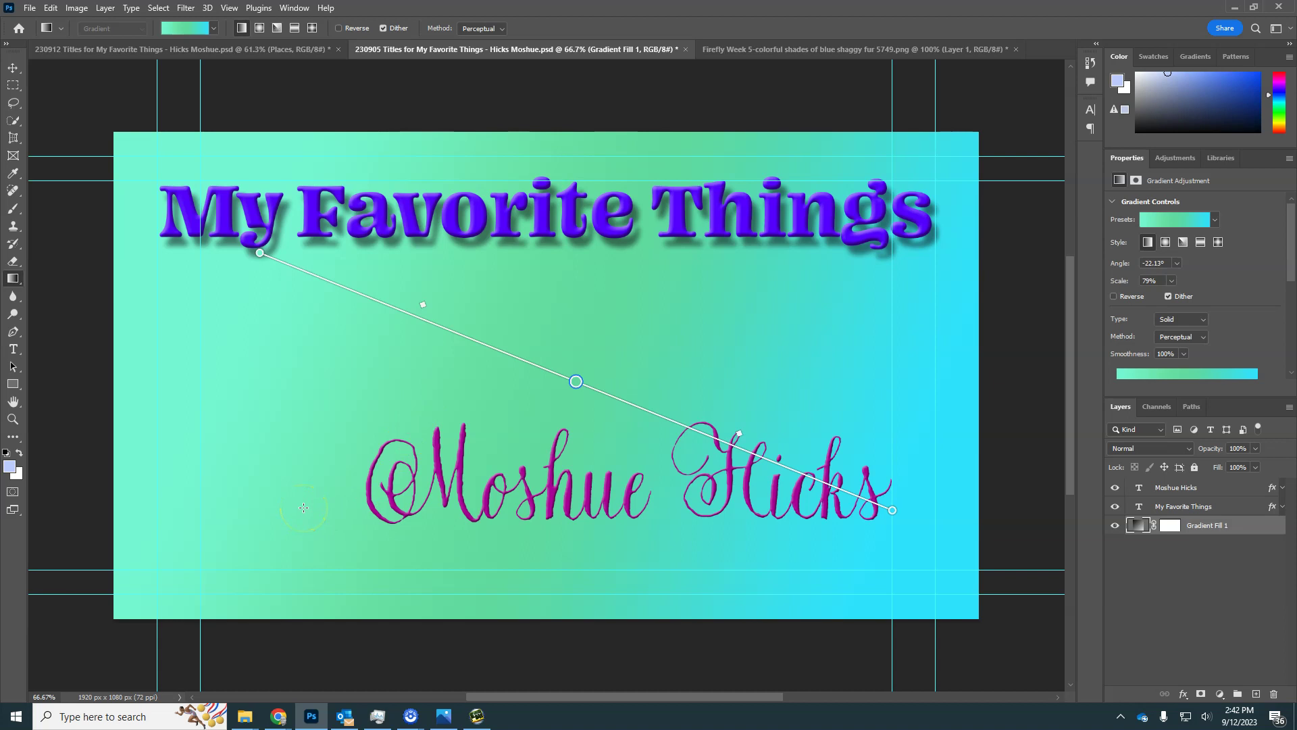
Delete the layer mask from the gradient fill layer.
click(1174, 526)
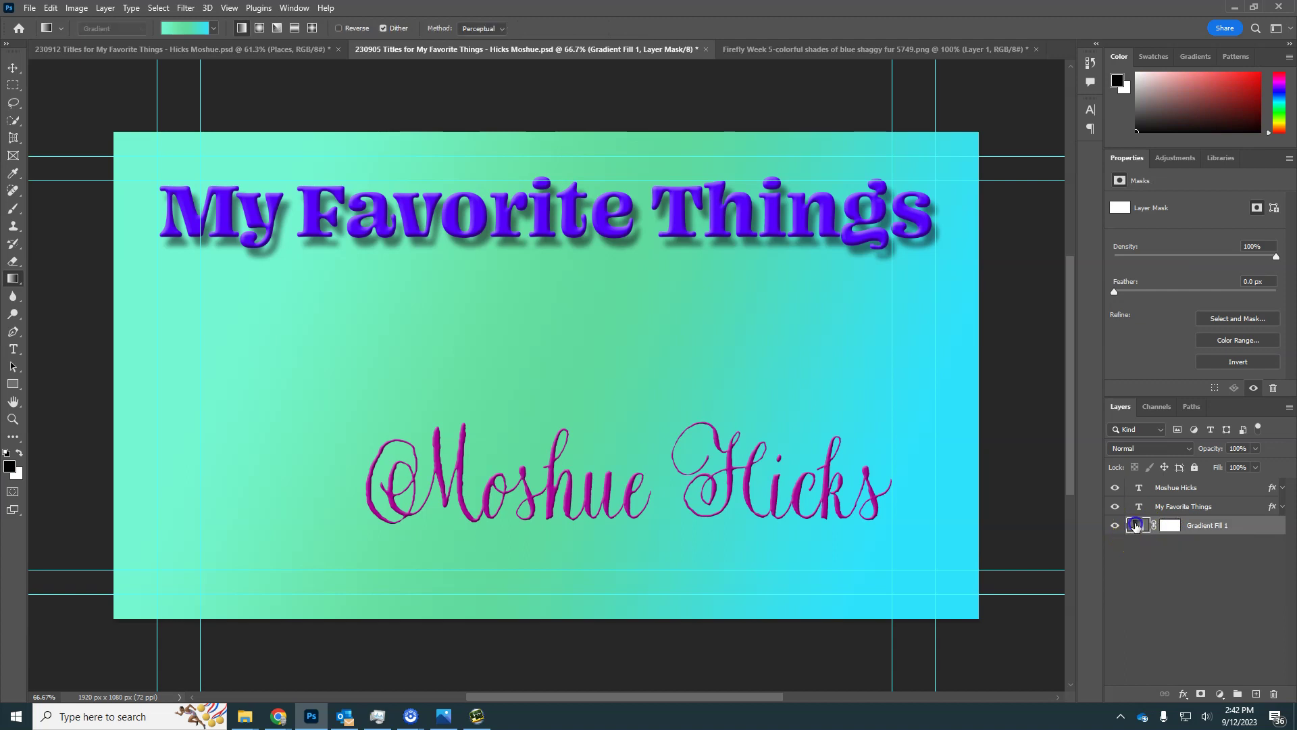
click(1137, 527)
click(1174, 525)
drag(1174, 526, 1275, 695)
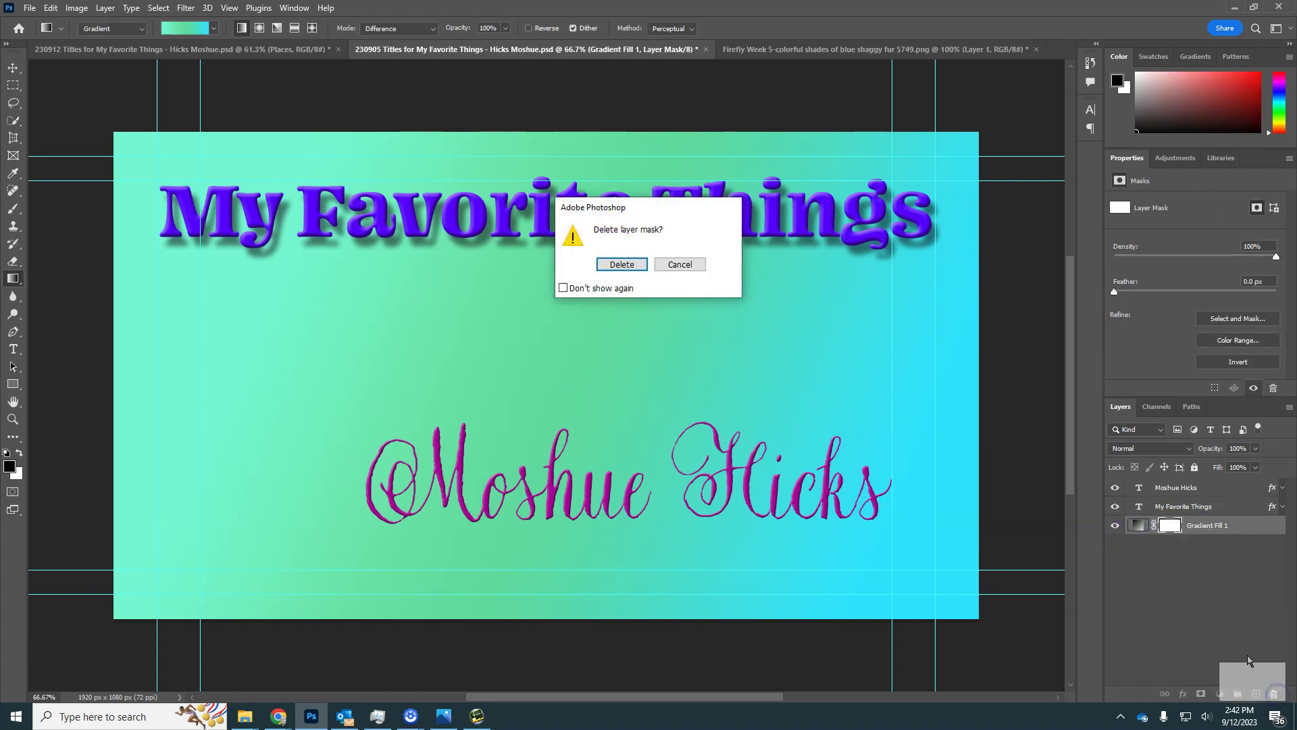
click(625, 265)
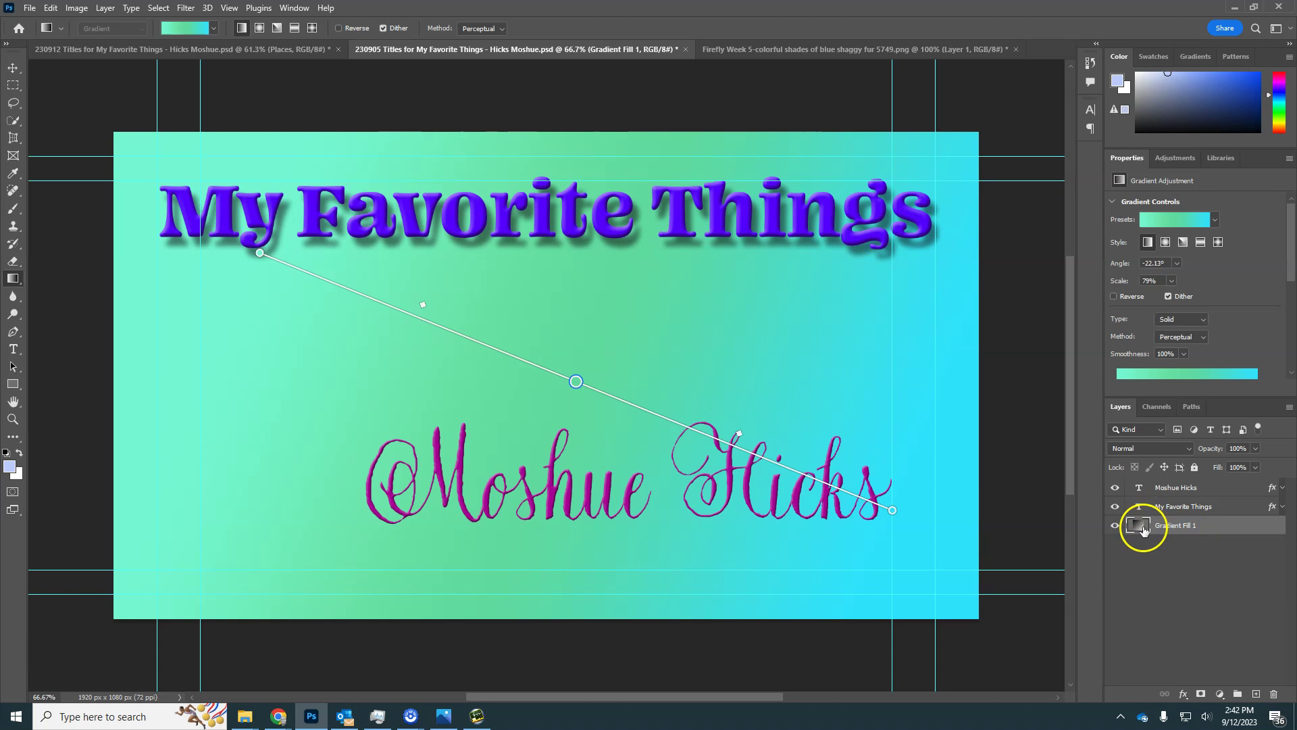
right_click(1143, 529)
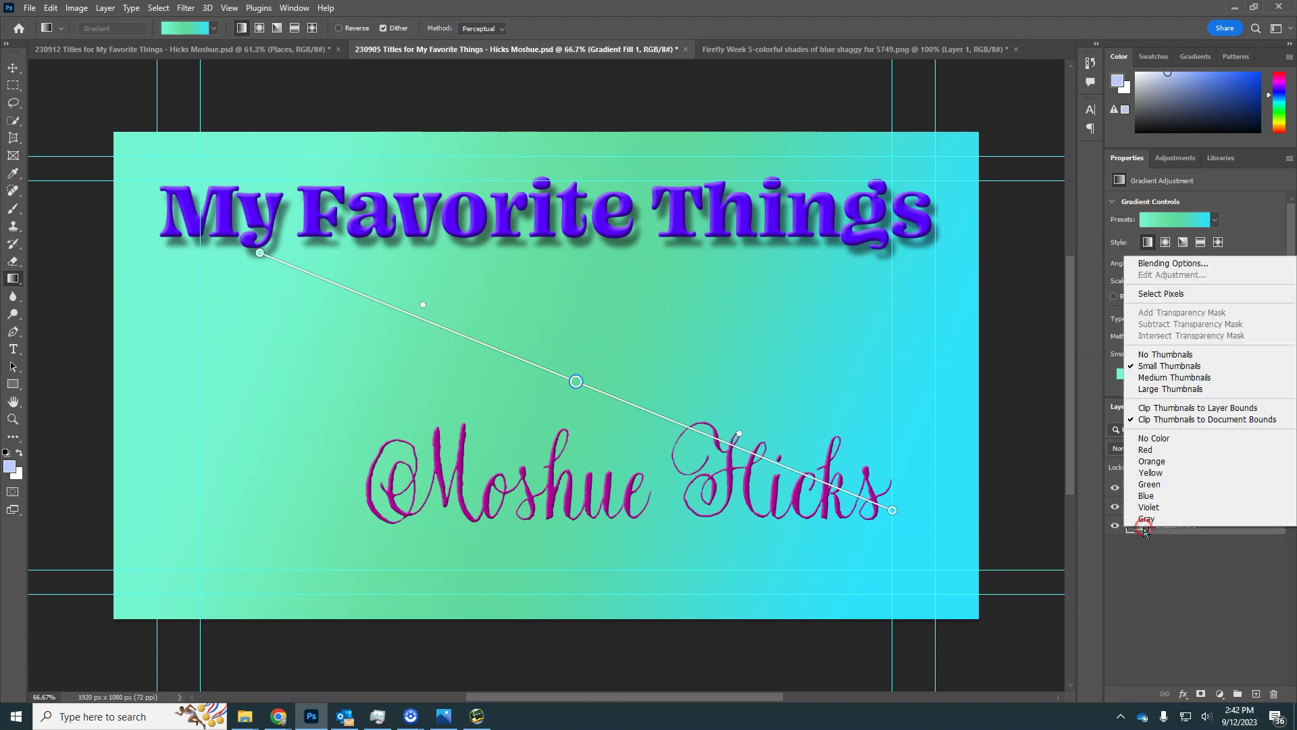
click(114, 38)
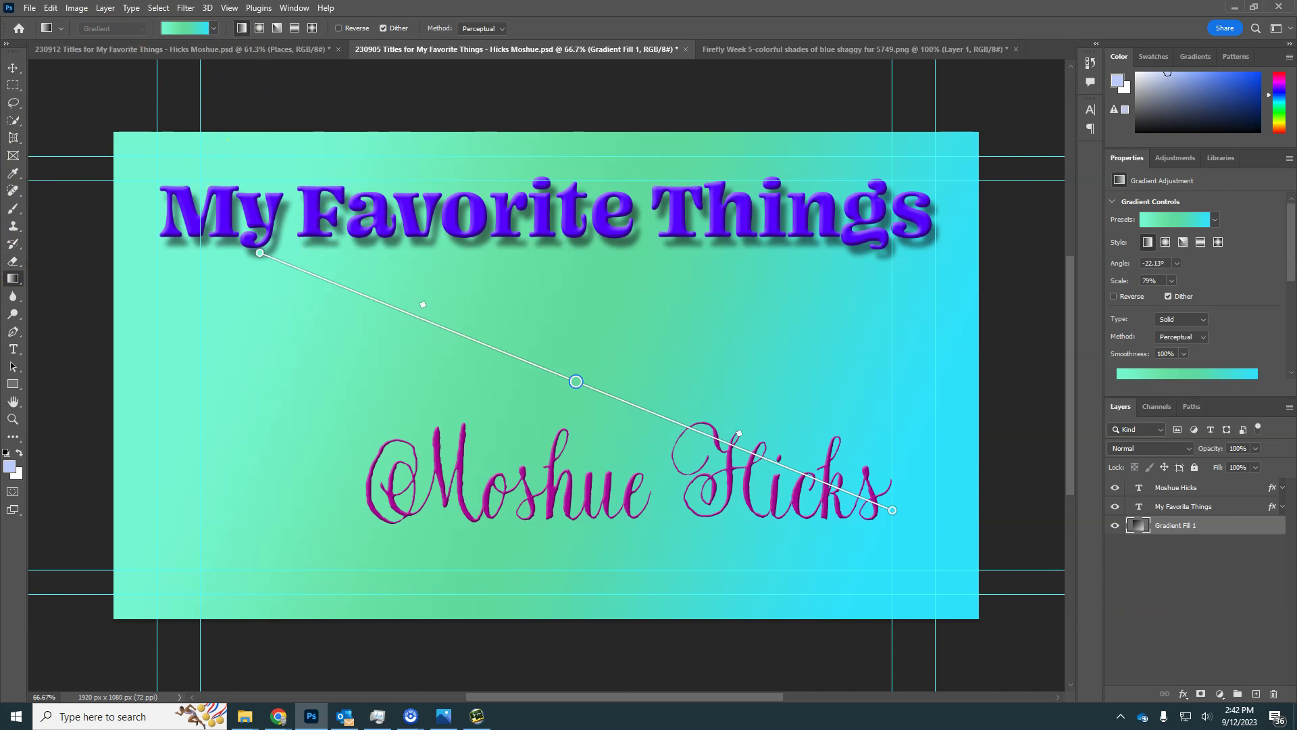
Add a new empty layer above the gradient fill and hide the gradient fill layer.
click(1256, 694)
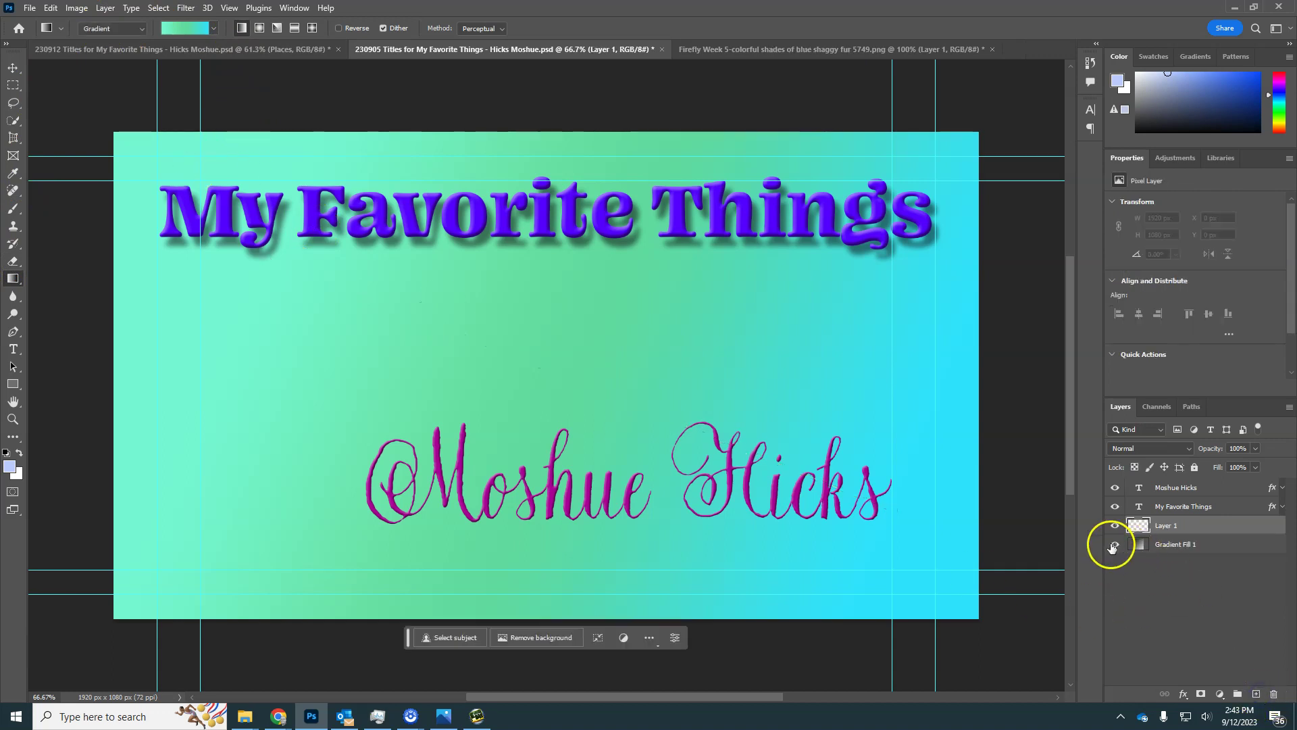
click(1115, 545)
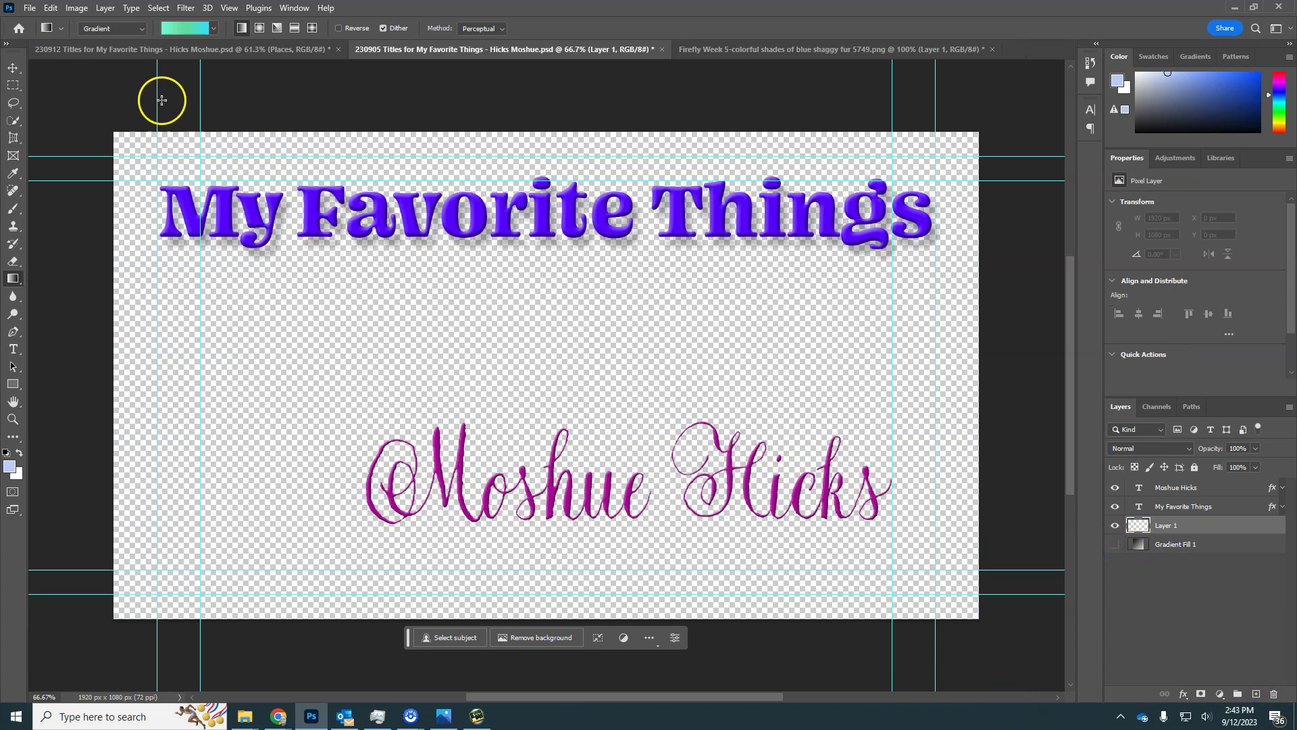
Fill the new layer with a nearly vertical mint-green-cyan gradient using the Classic gradient in Normal mode.
click(135, 29)
click(131, 51)
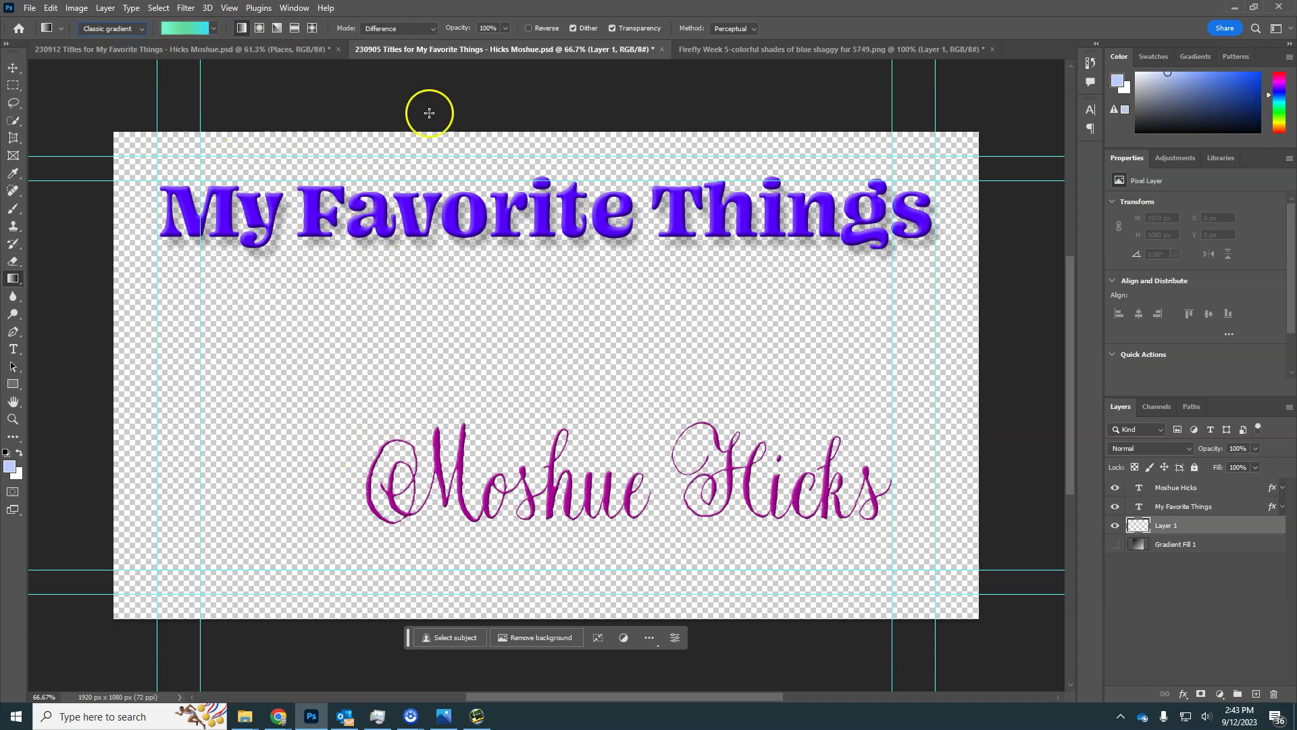
click(433, 29)
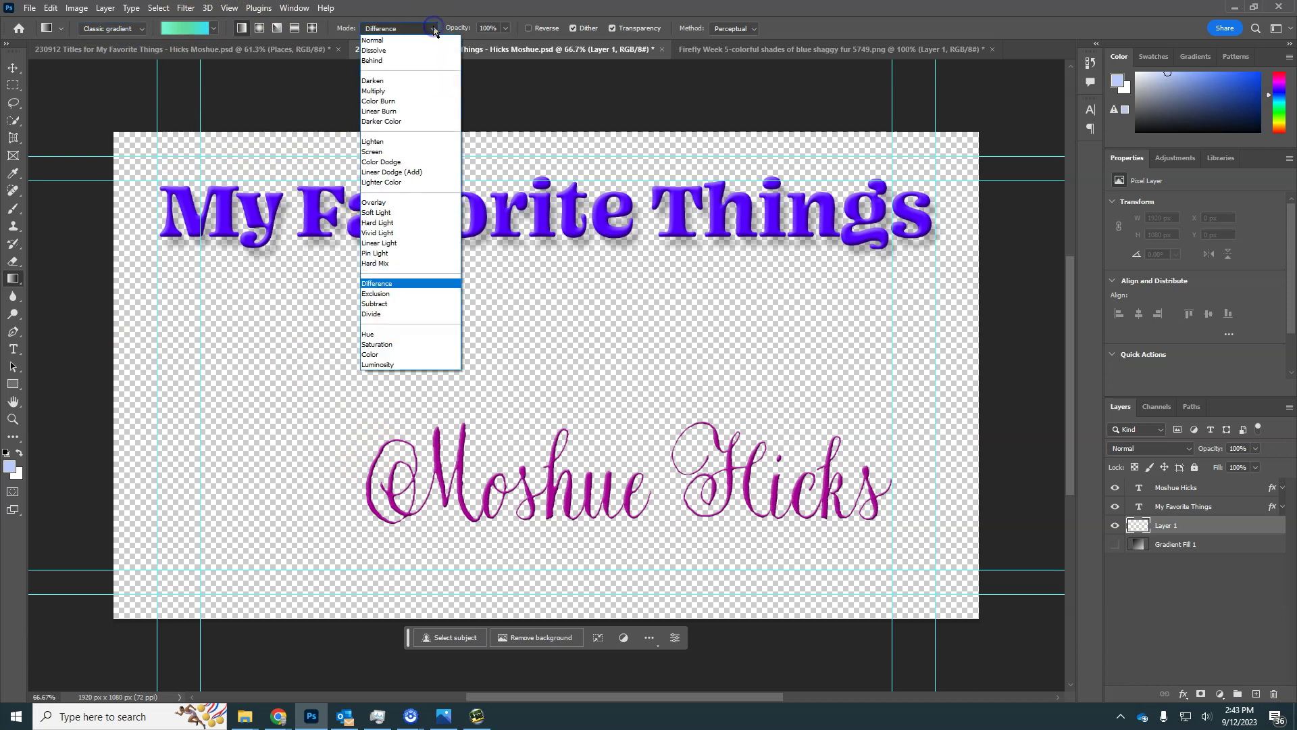
click(426, 41)
drag(259, 279, 407, 420)
drag(463, 159, 518, 566)
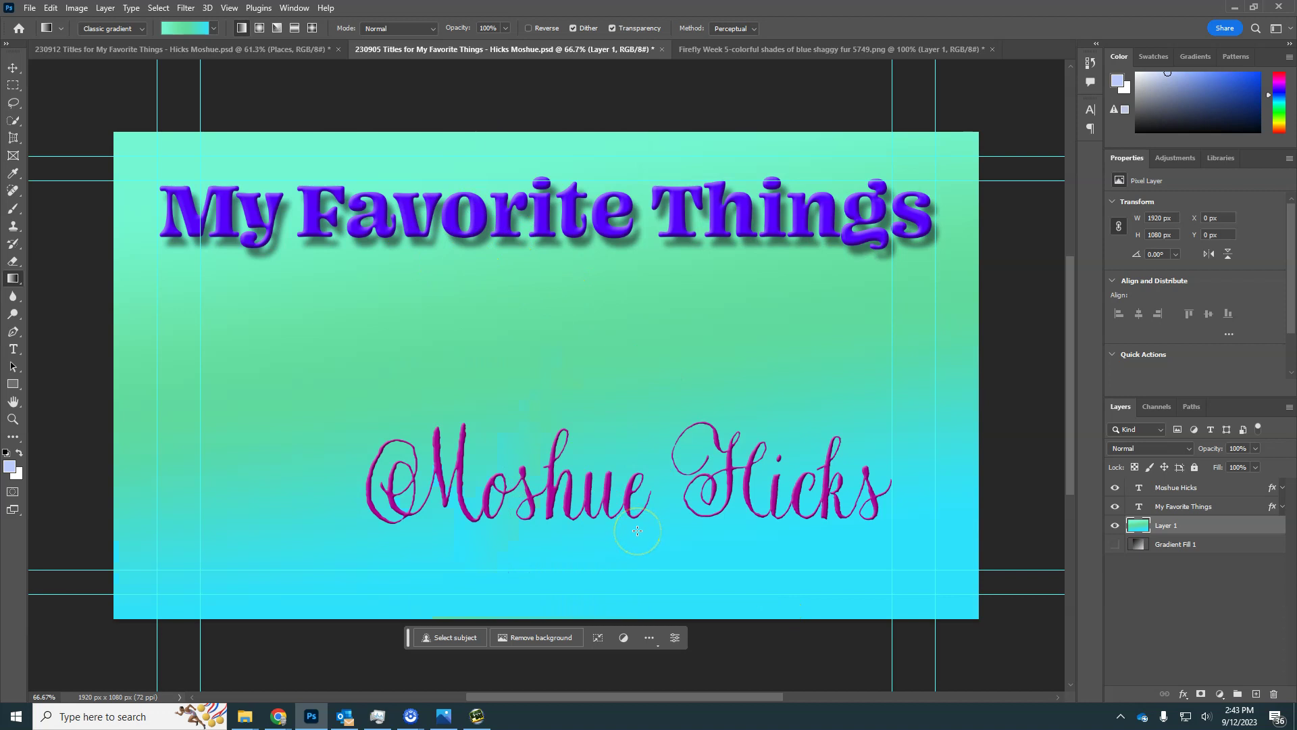
Set the gradient mode to Difference and layer several gradient strokes in varied directions across the new layer to build an abstract background.
click(433, 30)
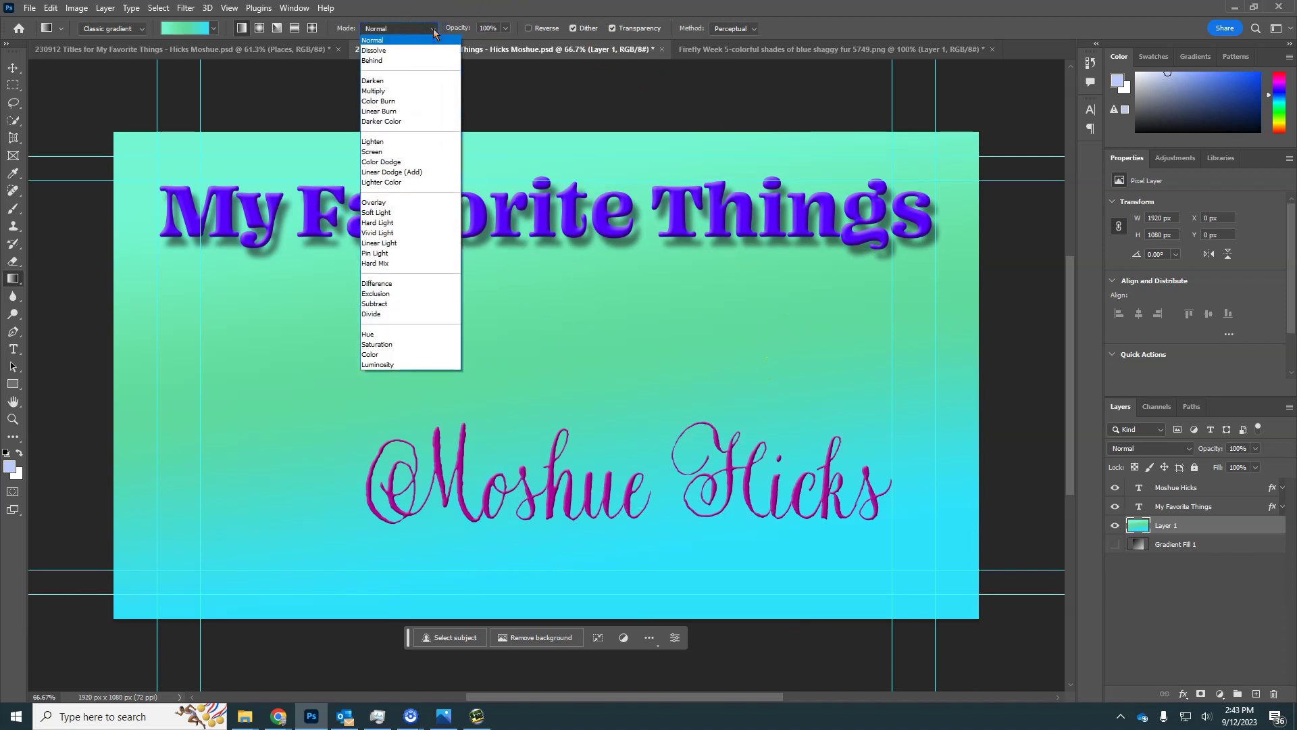
click(417, 284)
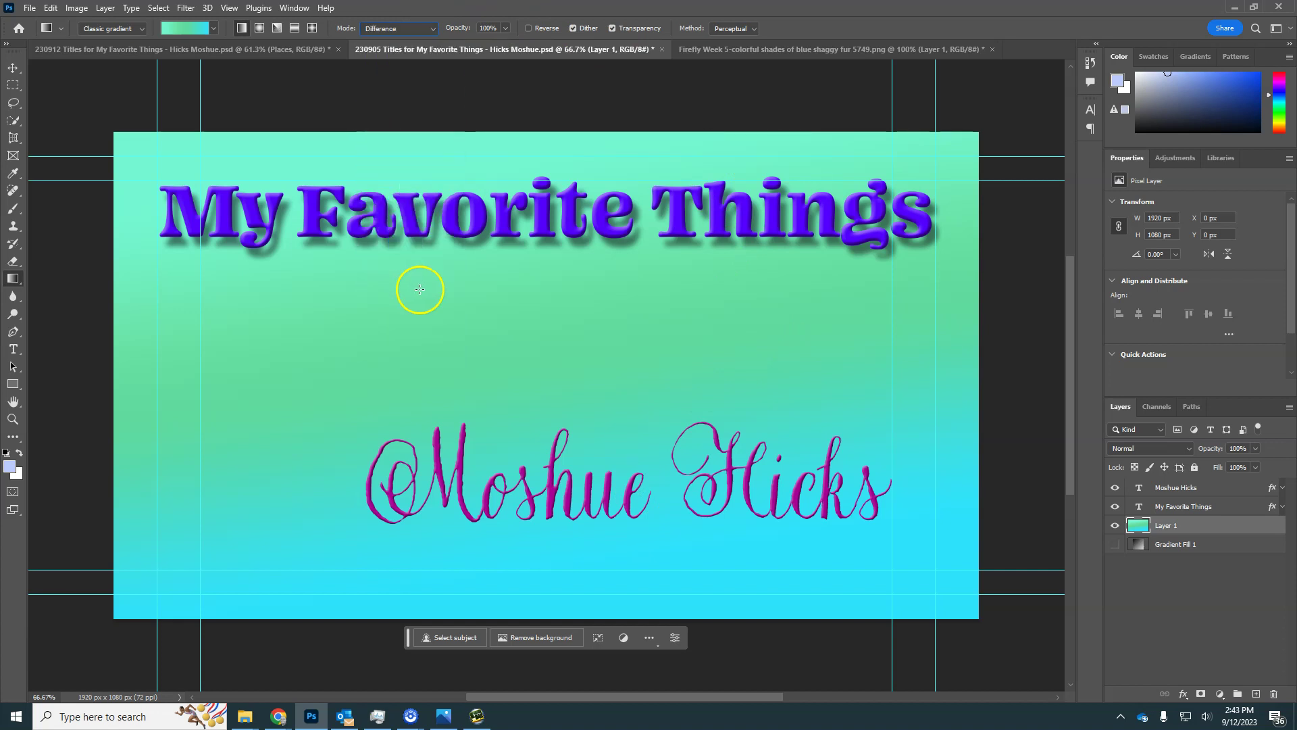
drag(704, 277, 429, 550)
drag(250, 426, 714, 309)
drag(783, 281, 546, 498)
mouse_move(405, 319)
mouse_down()
mouse_move(597, 368)
mouse_move(635, 278)
mouse_move(432, 421)
mouse_up()
drag(267, 307, 860, 574)
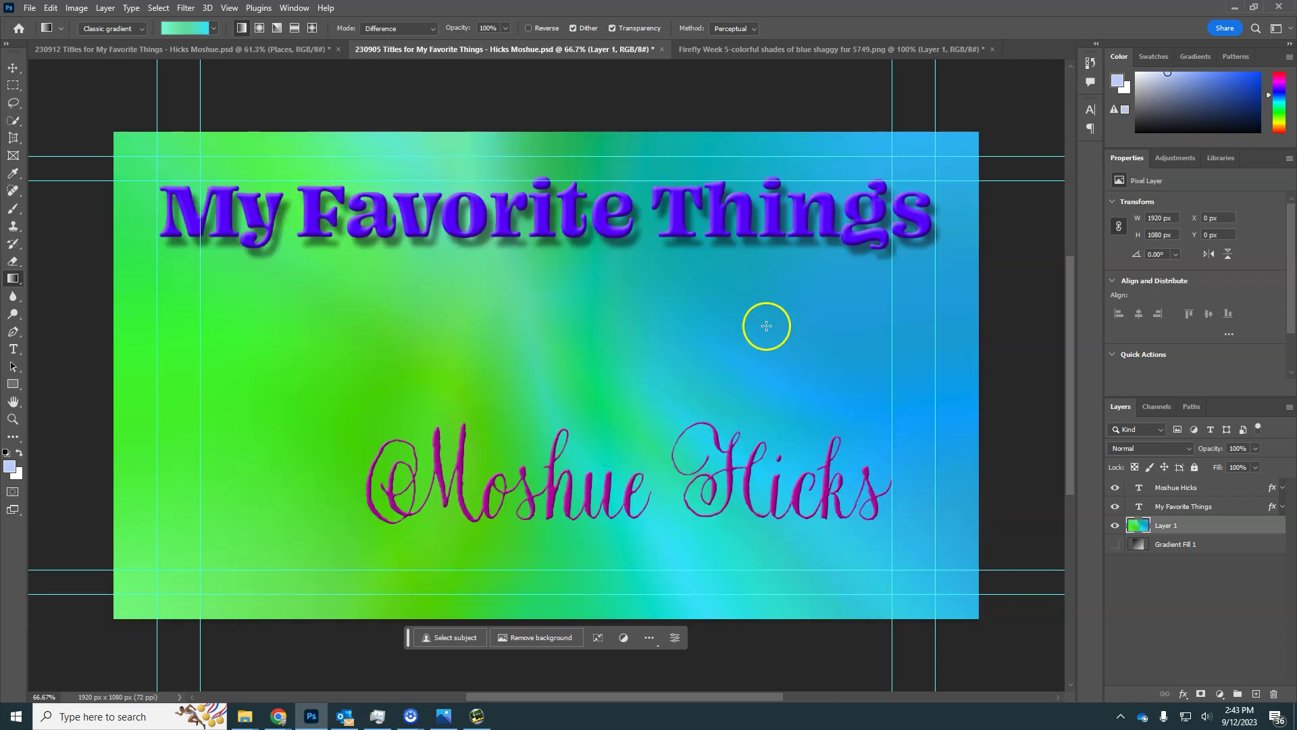
drag(823, 286, 448, 468)
click(409, 318)
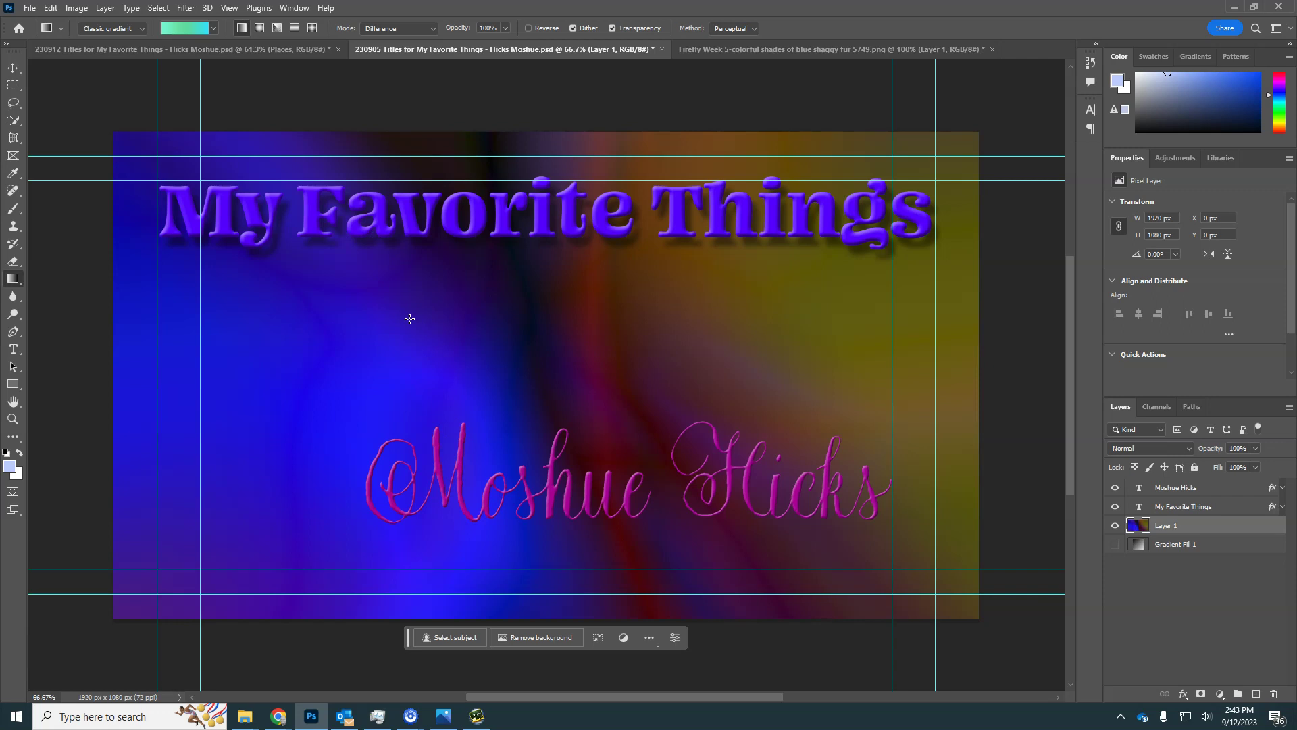
Choose the purple-to-blue preset from the Blues group and blend more Difference gradient strokes into the abstract background.
click(212, 28)
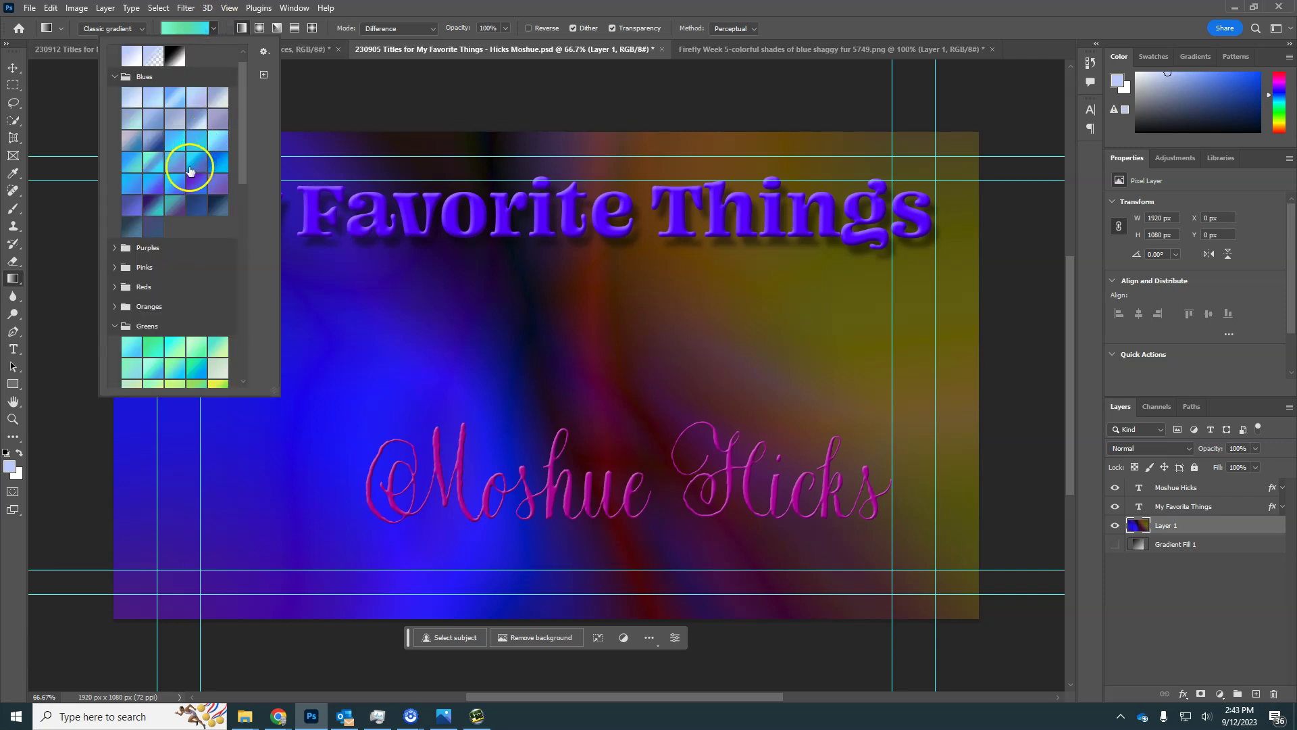
click(196, 183)
drag(613, 295, 362, 451)
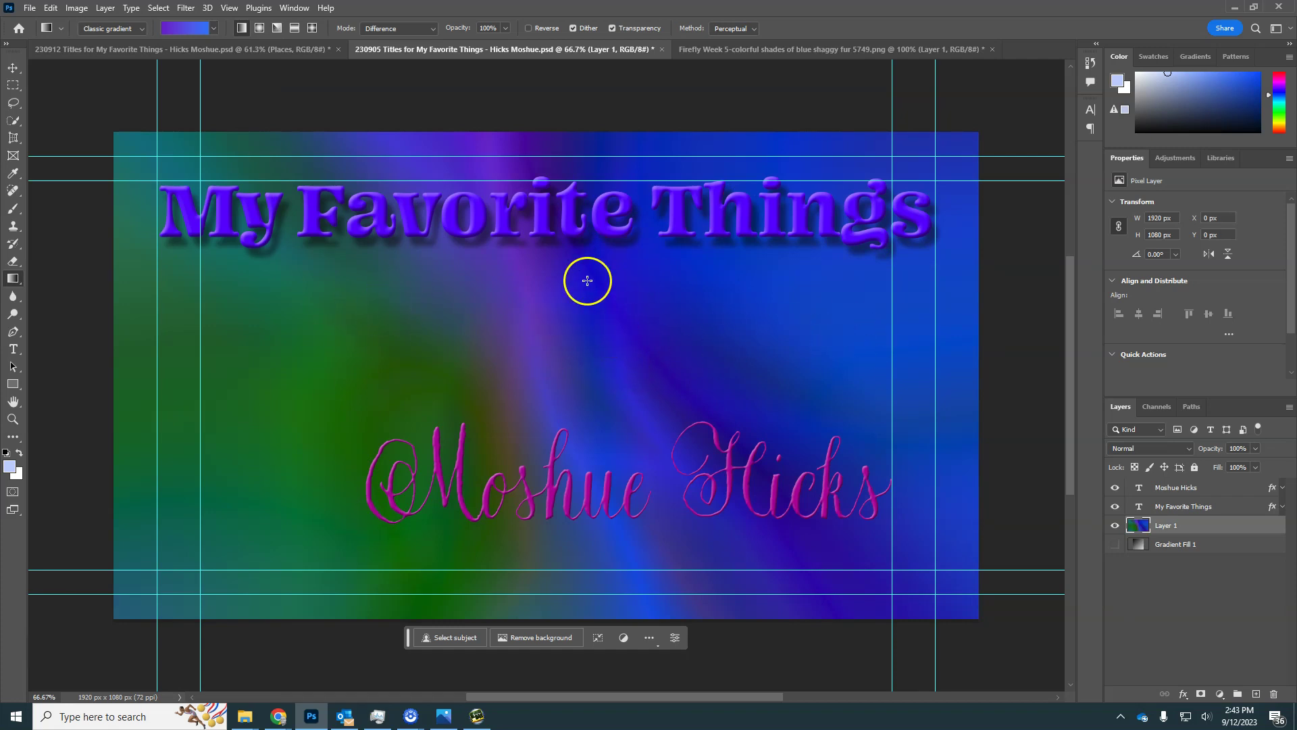
key(ctrl+z)
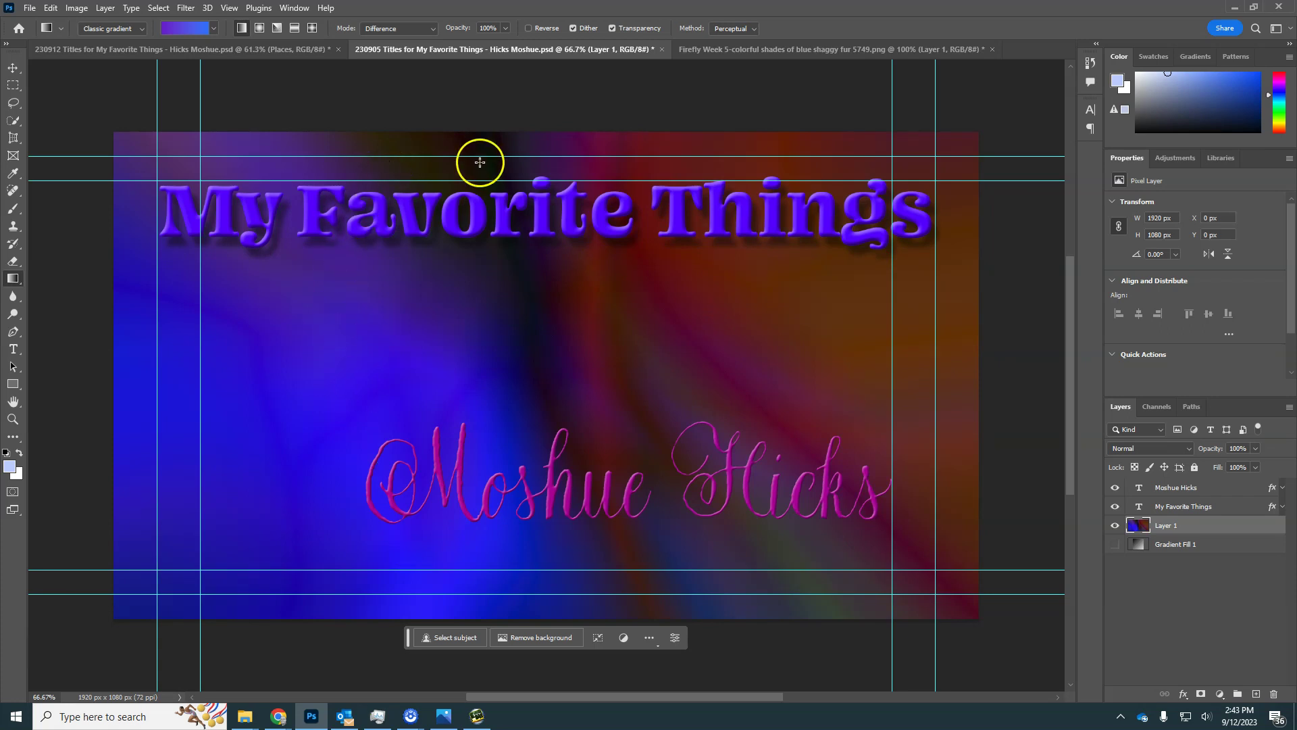
key(ctrl+shift+z)
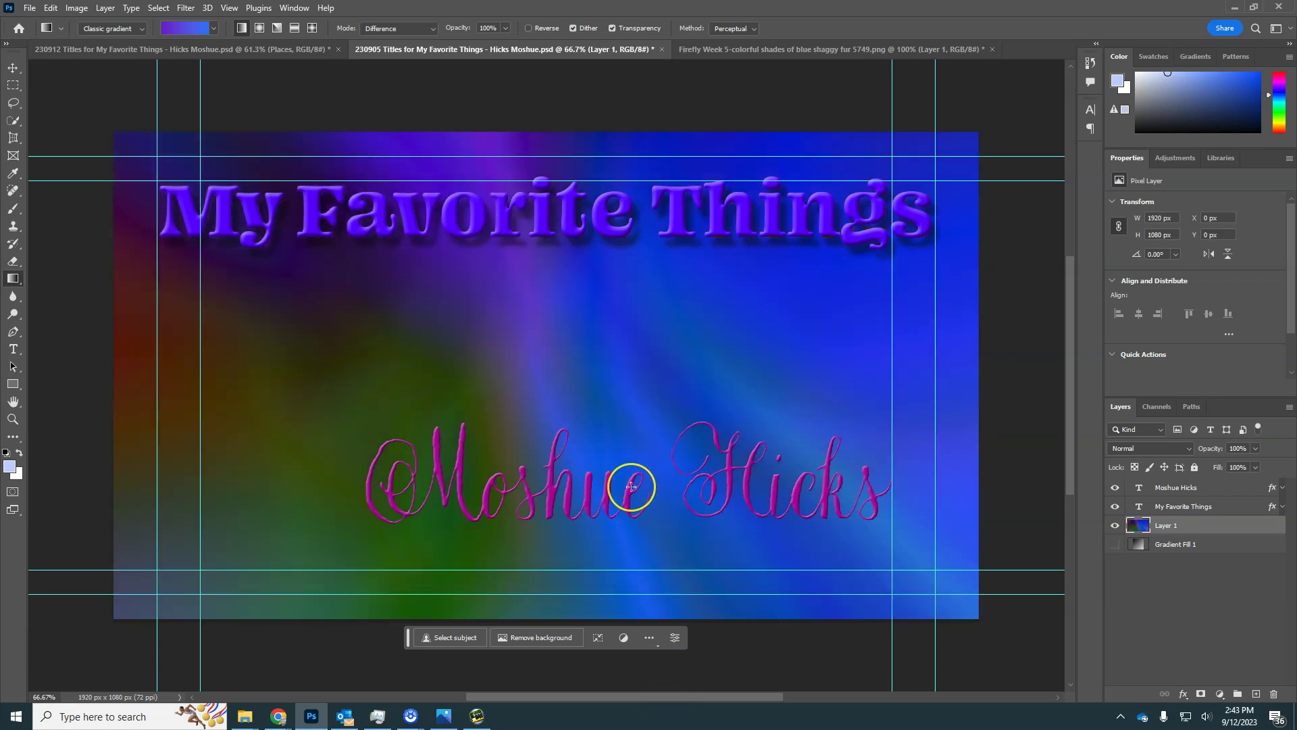
Rename the abstract background layer to BG1.
double_click(1164, 524)
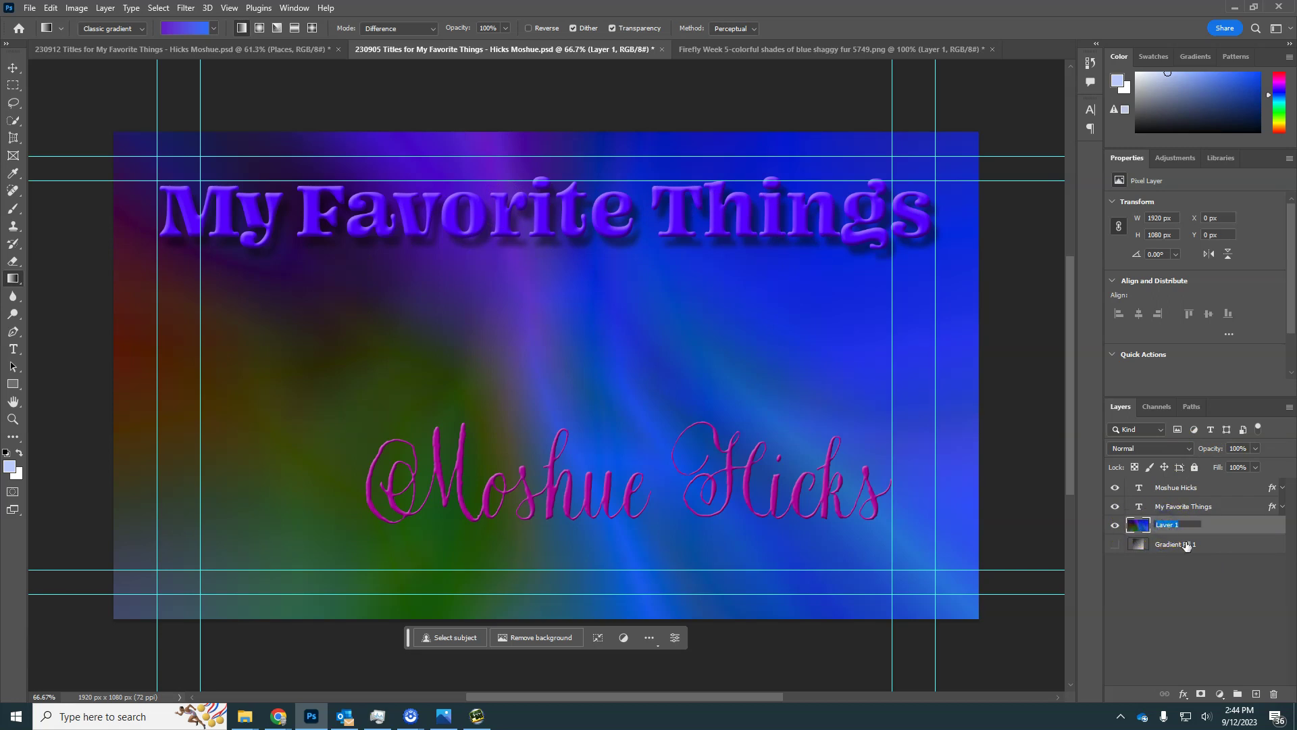
text(BG1)
key(Return)
click(1170, 533)
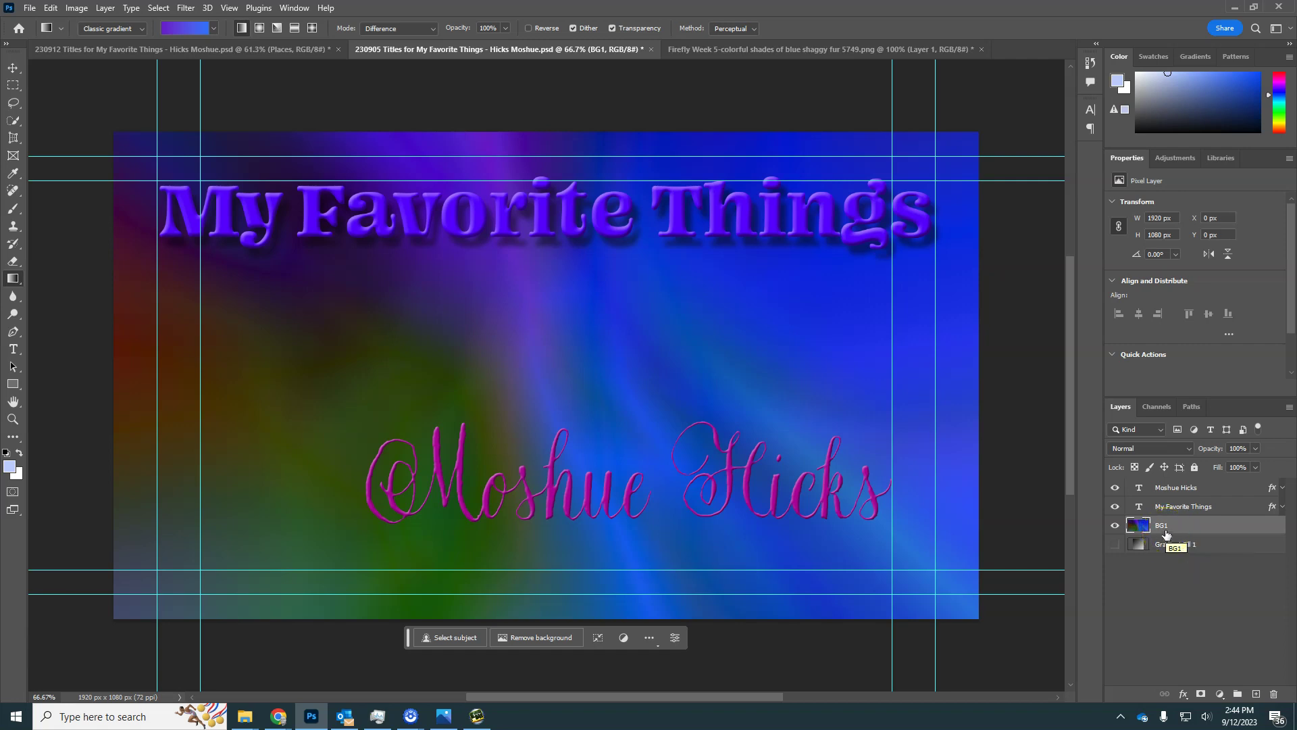